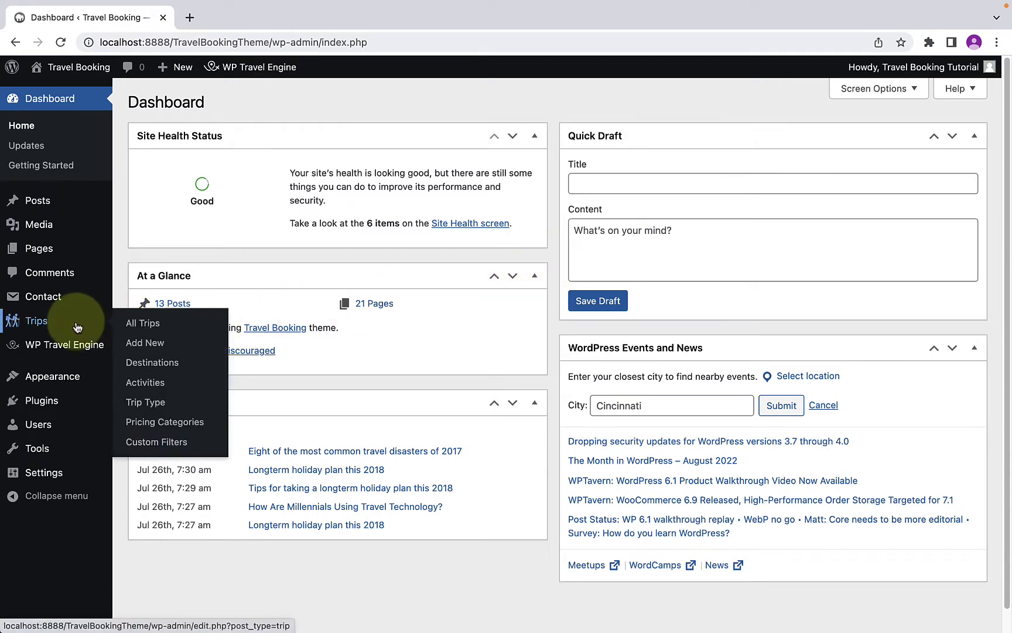
Open the list of all trips to reach the City and Temple of Heaven trip
{"action": "left_click", "coordinate": [154, 322]}
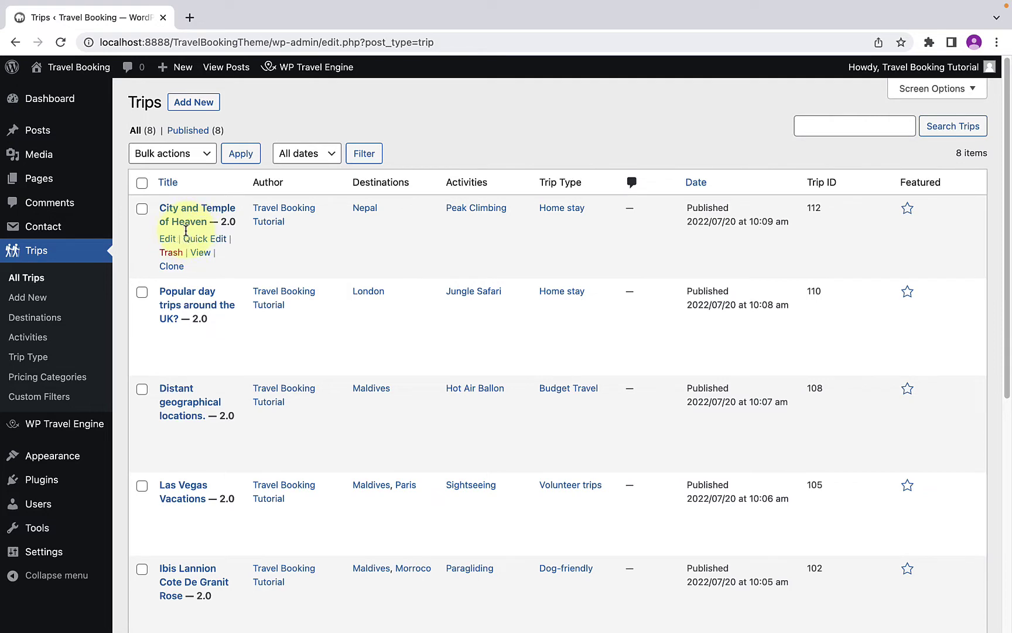
Change the trip's duration unit from Days to Hours (3 hours) and save the general settings
{"action": "left_click", "coordinate": [169, 241]}
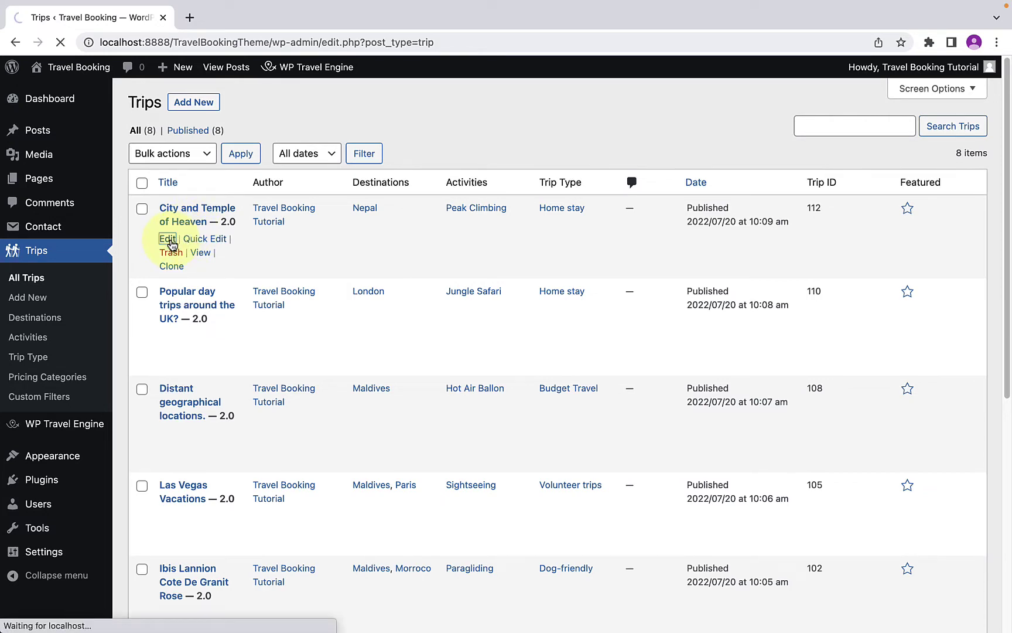
{"action": "scroll", "coordinate": [178, 314], "scroll_direction": "down", "scroll_amount": 1}
{"action": "scroll", "coordinate": [178, 314], "scroll_direction": "down", "scroll_amount": 10}
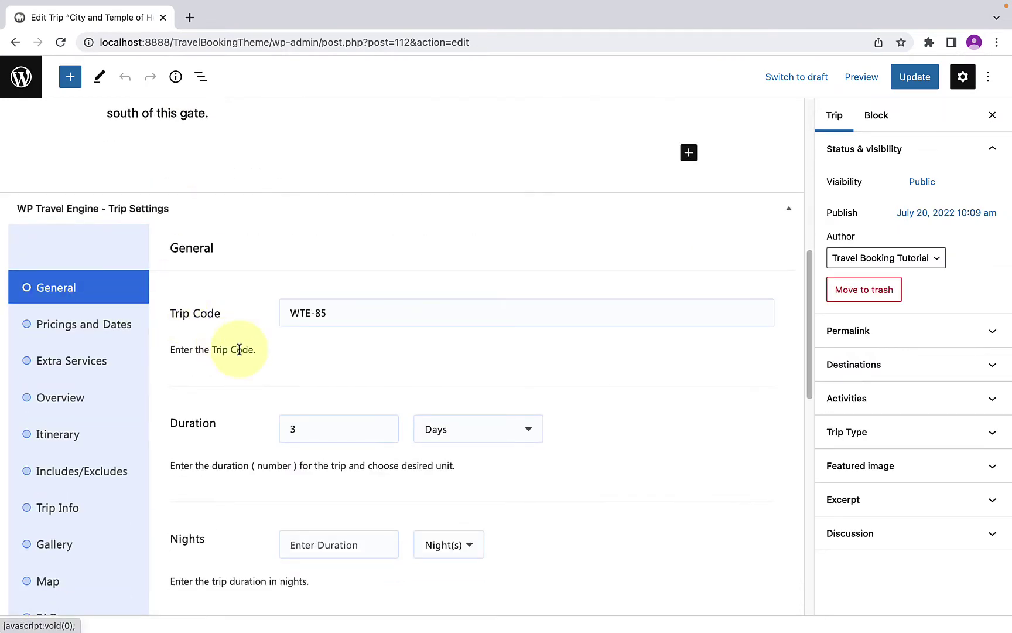
{"action": "scroll", "coordinate": [239, 349], "scroll_direction": "down", "scroll_amount": 5}
{"action": "left_click_drag", "start_coordinate": [290, 261], "coordinate": [312, 262]}
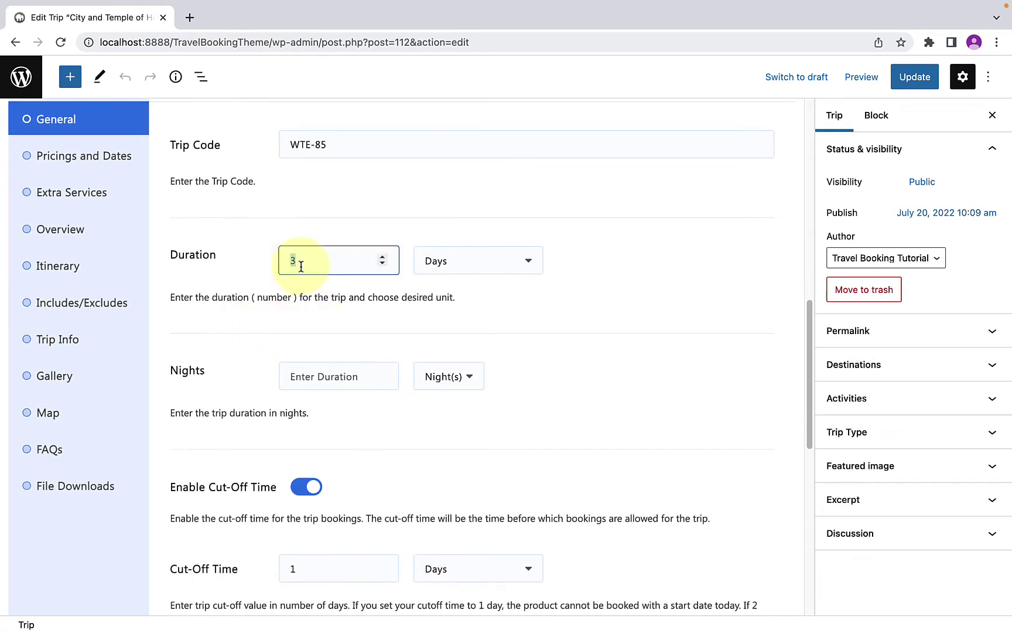
{"action": "left_click", "coordinate": [312, 262]}
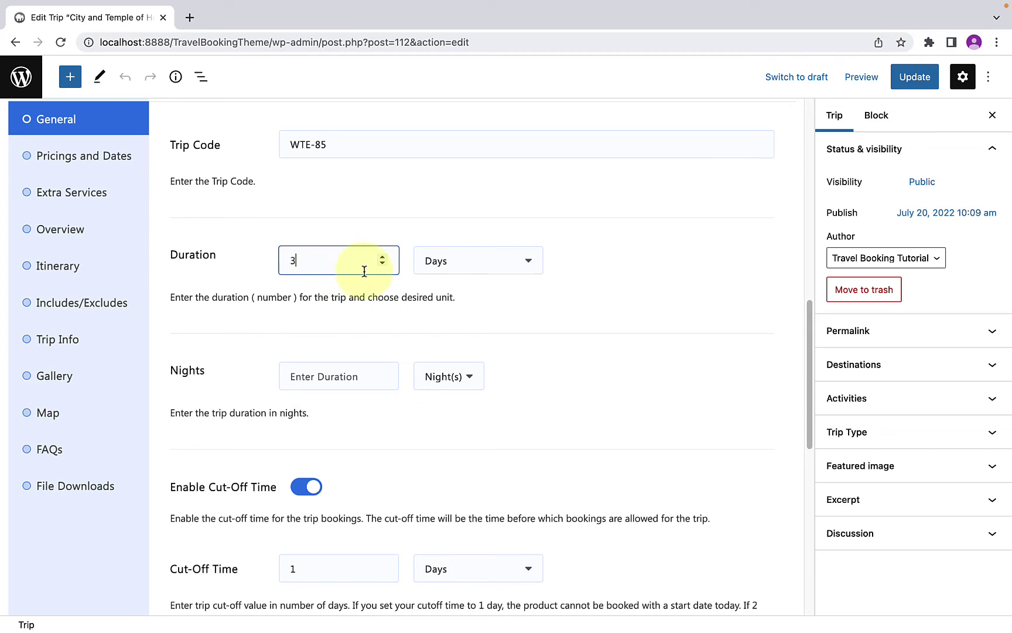
{"action": "left_click", "coordinate": [441, 270]}
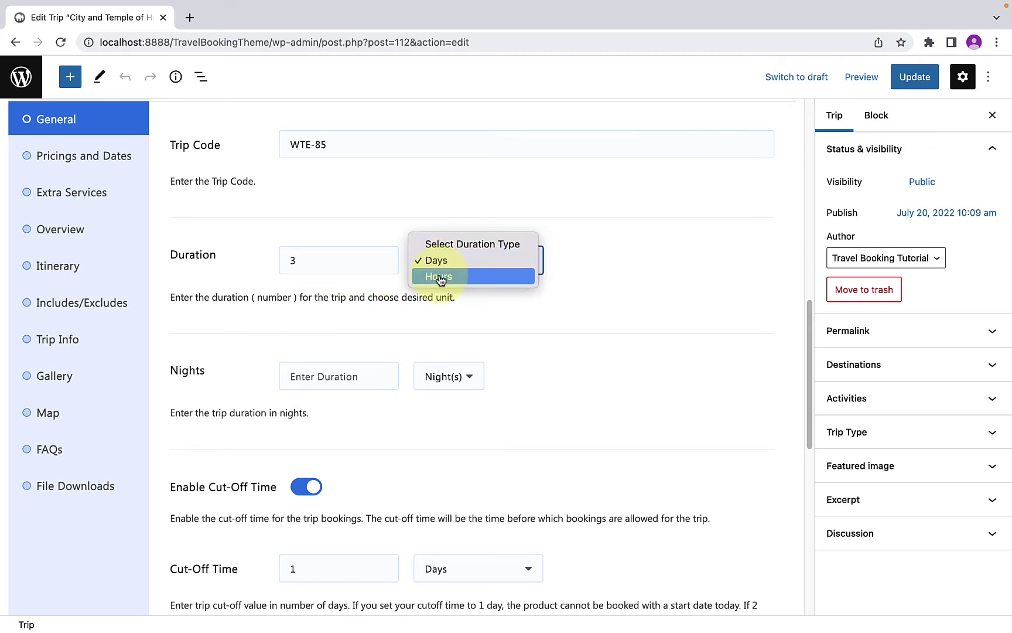
{"action": "left_click", "coordinate": [440, 277]}
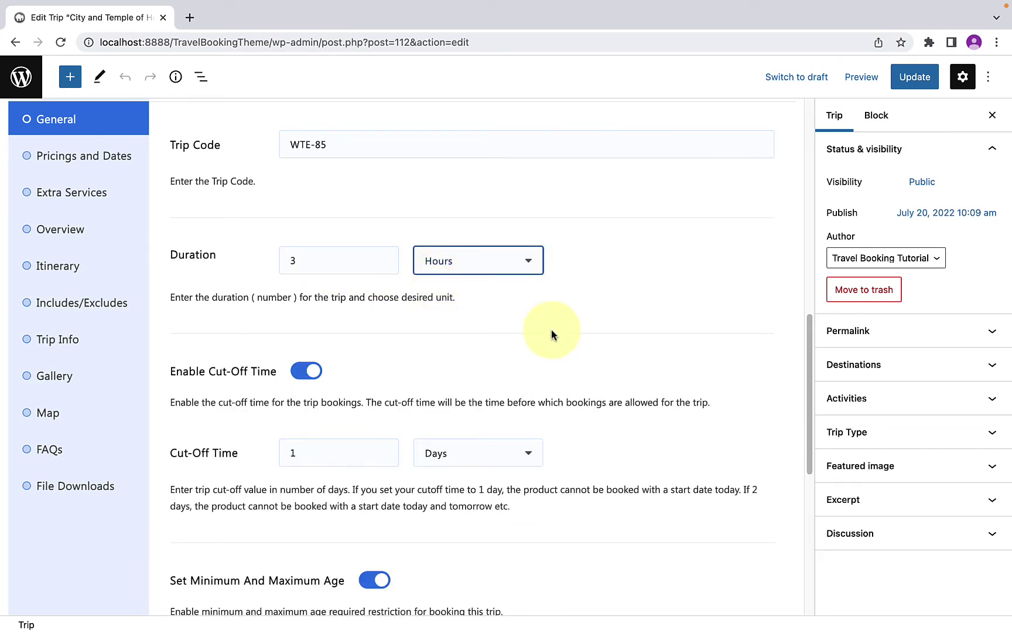
{"action": "scroll", "coordinate": [584, 350], "scroll_direction": "down", "scroll_amount": 2}
{"action": "scroll", "coordinate": [615, 385], "scroll_direction": "down", "scroll_amount": 5}
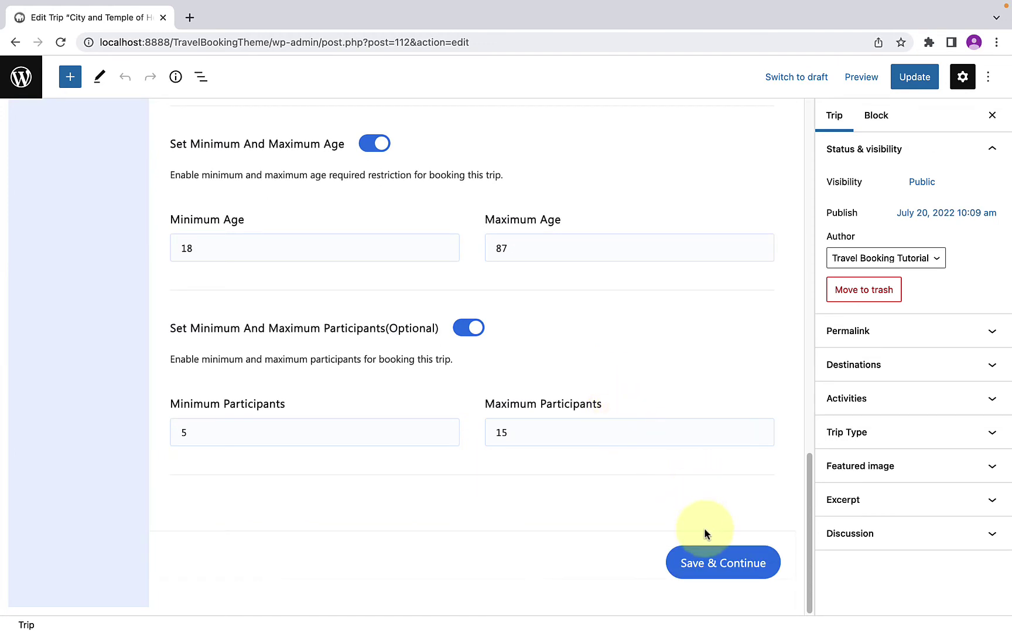
{"action": "left_click", "coordinate": [715, 558]}
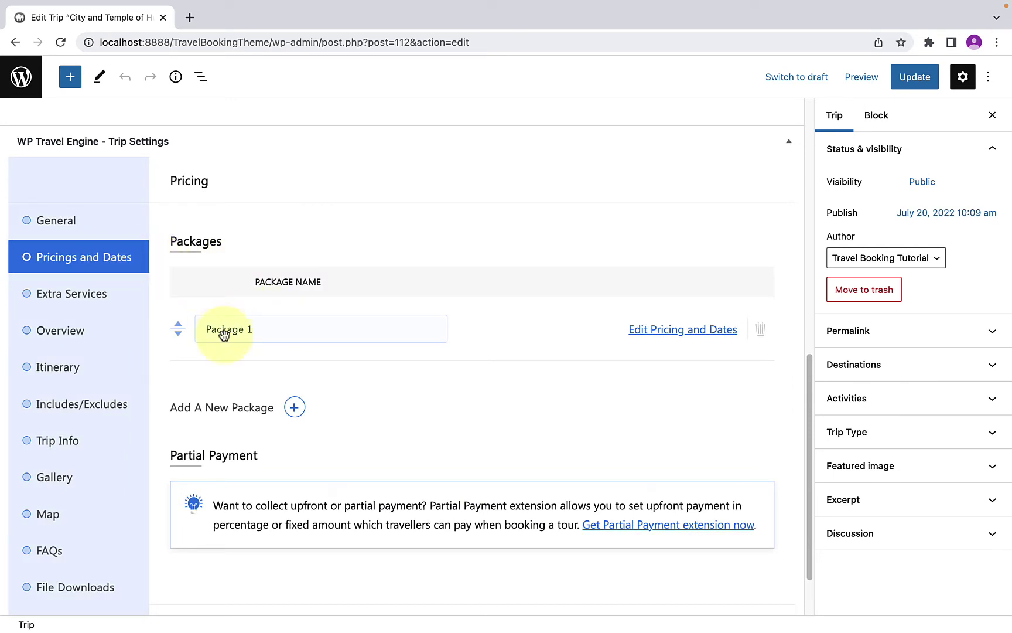
Bring up Package 1's pricing and dates editor on its Dates settings
{"action": "left_click", "coordinate": [670, 336]}
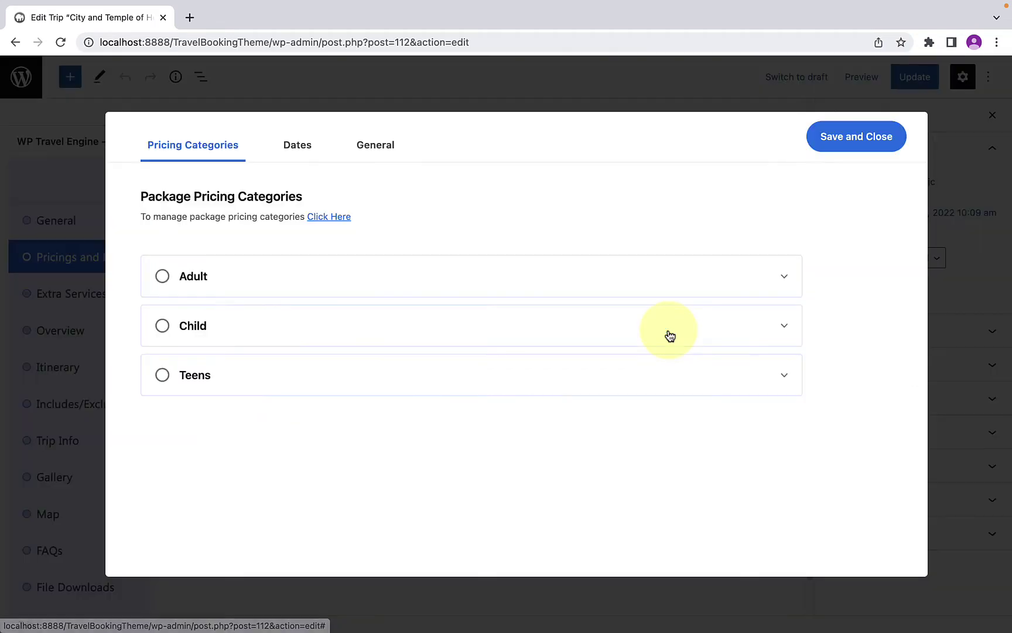
{"action": "left_click", "coordinate": [302, 158]}
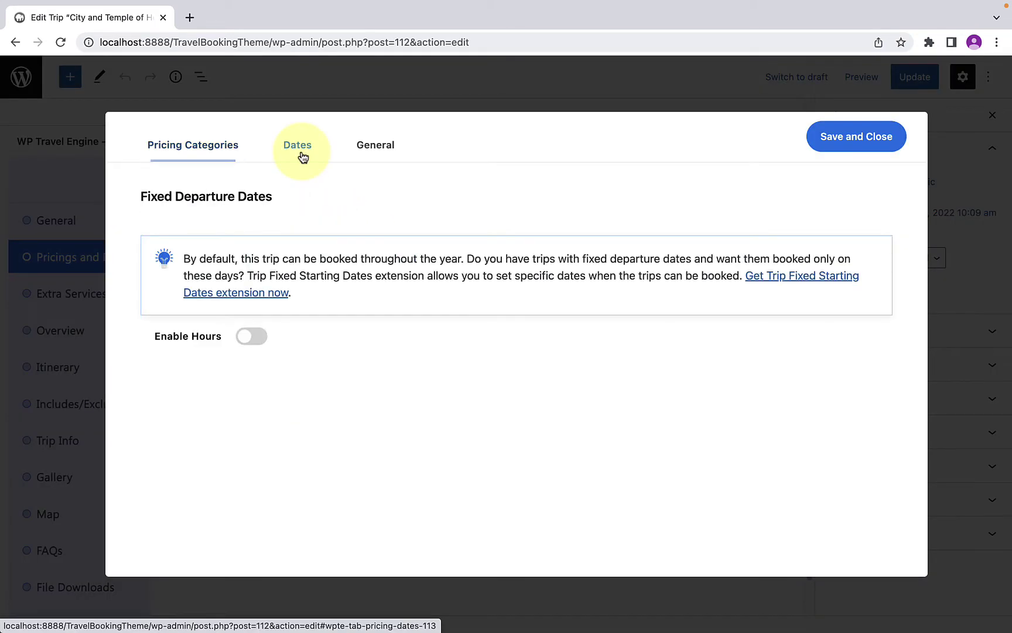
Enable hourly start times and add an 08:00 AM start time for Monday
{"action": "left_click", "coordinate": [259, 341]}
{"action": "scroll", "coordinate": [255, 389], "scroll_direction": "down", "scroll_amount": 2}
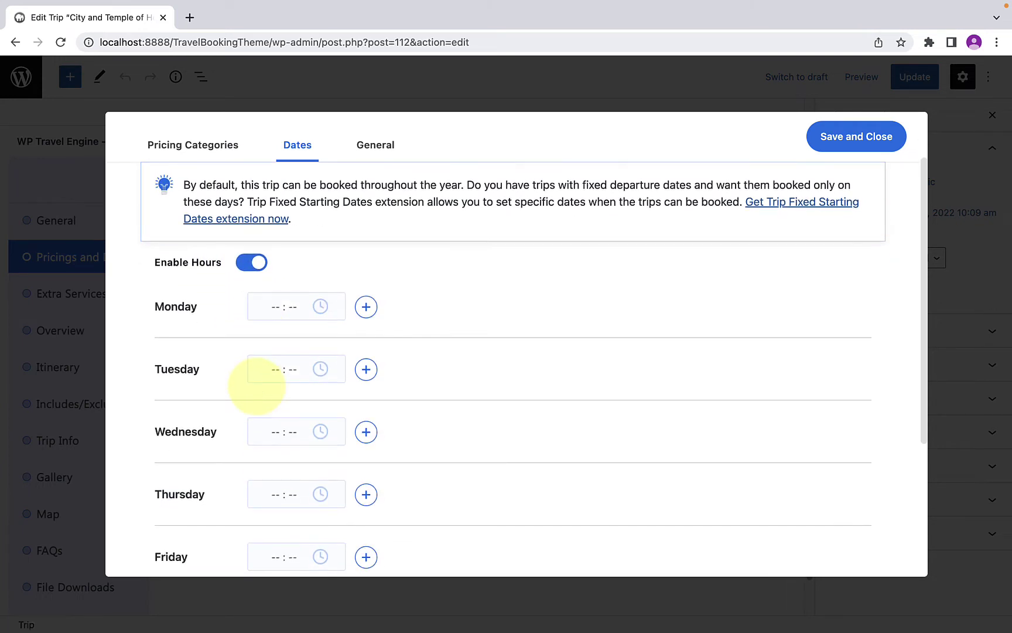
{"action": "scroll", "coordinate": [256, 386], "scroll_direction": "down", "scroll_amount": 2}
{"action": "scroll", "coordinate": [257, 388], "scroll_direction": "down", "scroll_amount": 1}
{"action": "scroll", "coordinate": [256, 389], "scroll_direction": "down", "scroll_amount": 1}
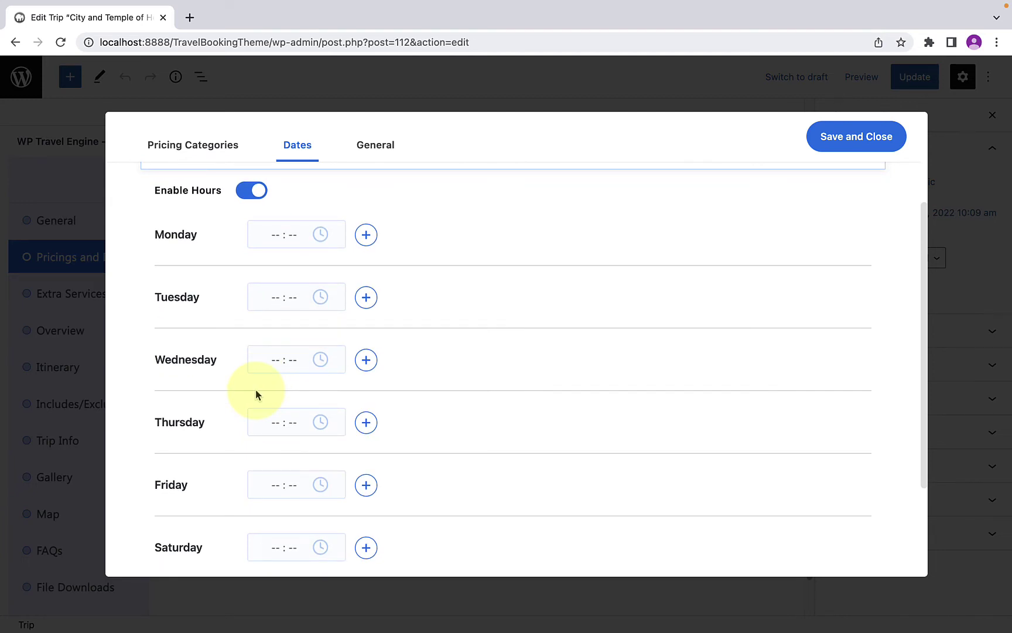
{"action": "scroll", "coordinate": [255, 389], "scroll_direction": "up", "scroll_amount": 1}
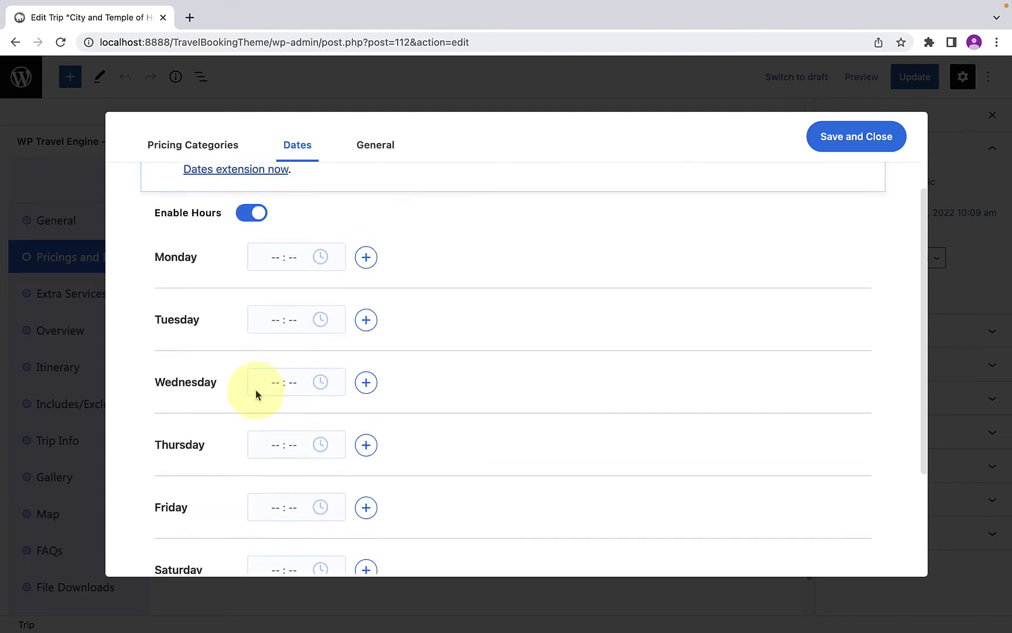
{"action": "left_click", "coordinate": [279, 268]}
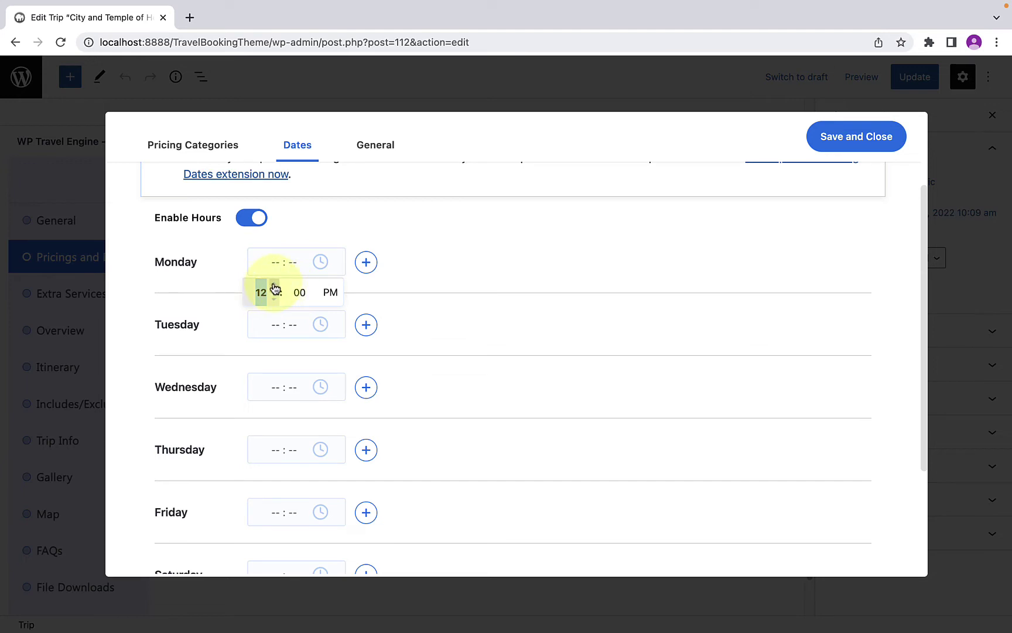
{"action": "left_click", "coordinate": [274, 284]}
{"action": "left_click", "coordinate": [275, 285]}
{"action": "left_click", "coordinate": [327, 293]}
{"action": "type", "text": "08:00"}
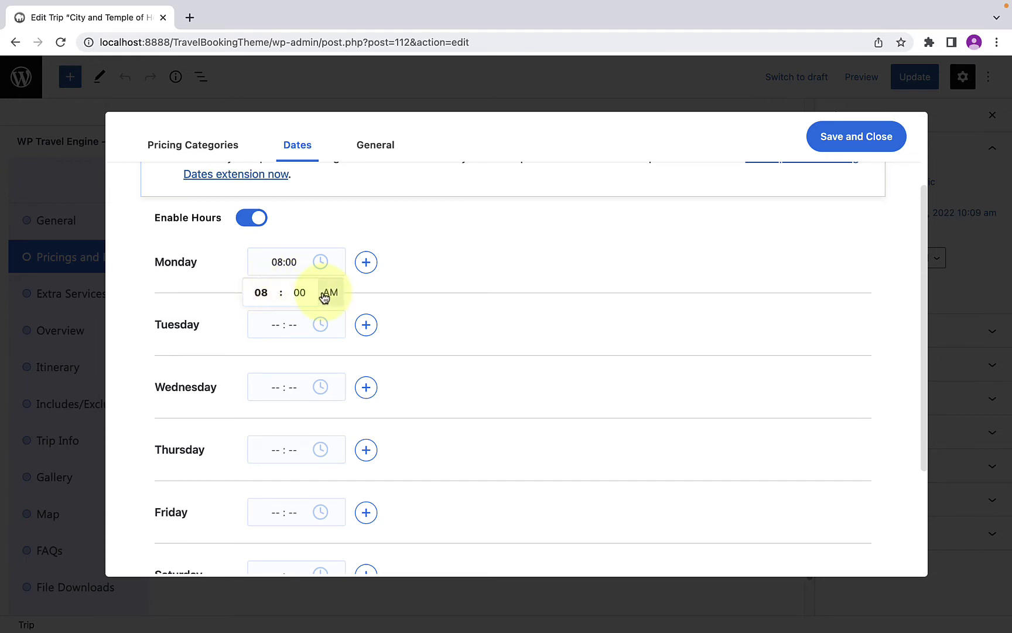
{"action": "left_click", "coordinate": [366, 263]}
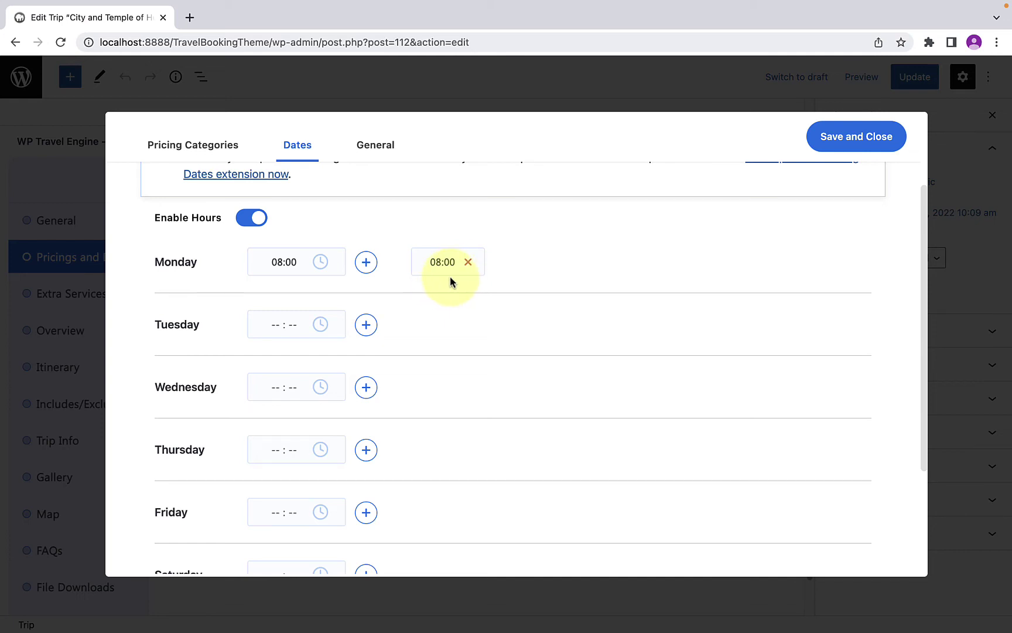
{"action": "scroll", "coordinate": [222, 326], "scroll_direction": "down", "scroll_amount": 1}
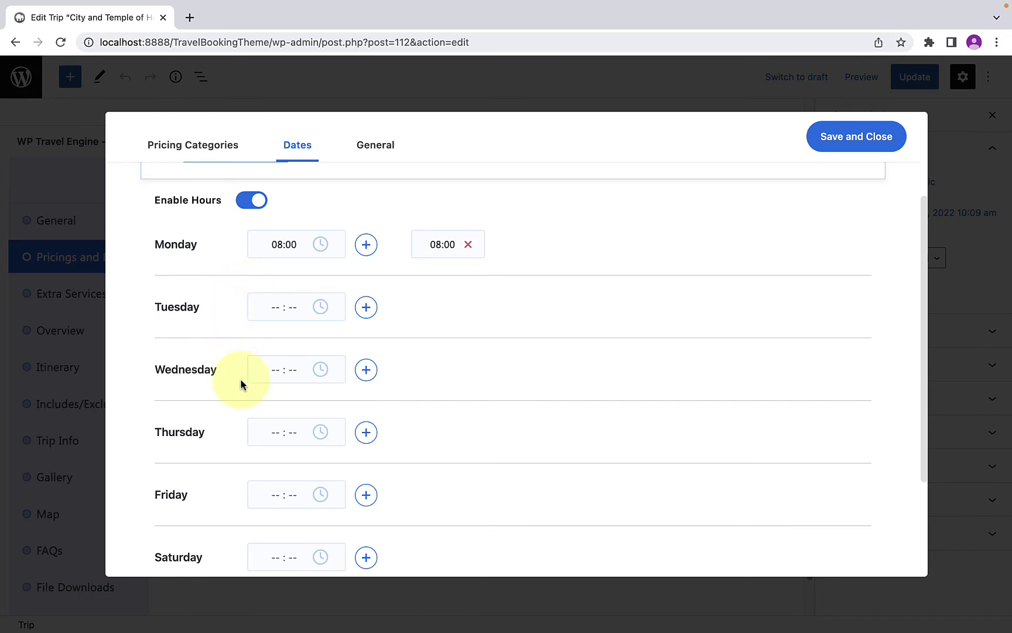
Add start times of 09:00 Tuesday, 10:00 Wednesday and 11:00 Thursday, then save and close
{"action": "left_click", "coordinate": [273, 310]}
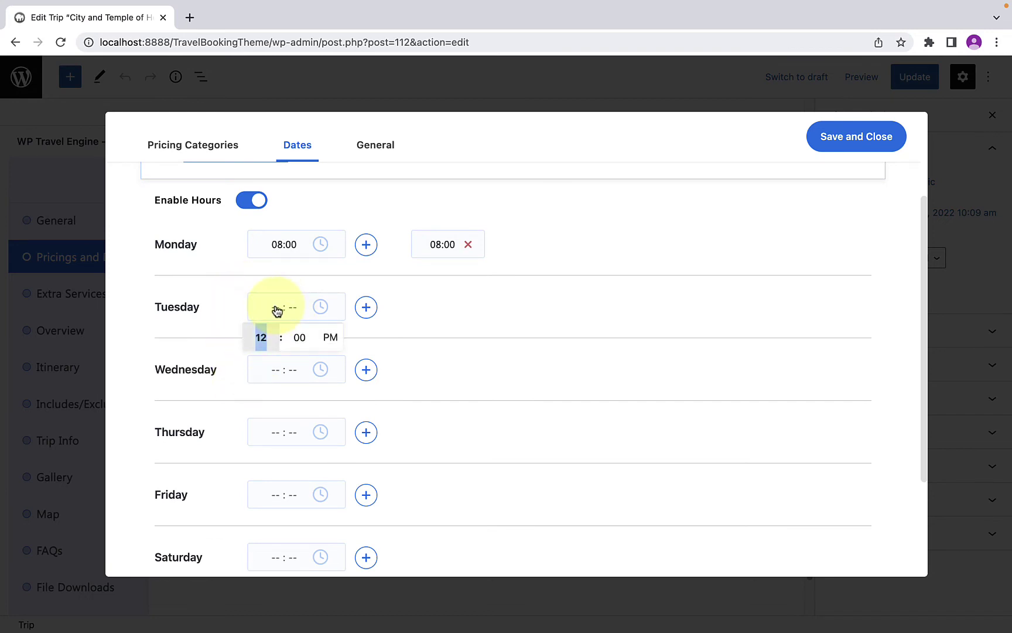
{"action": "type", "text": "9"}
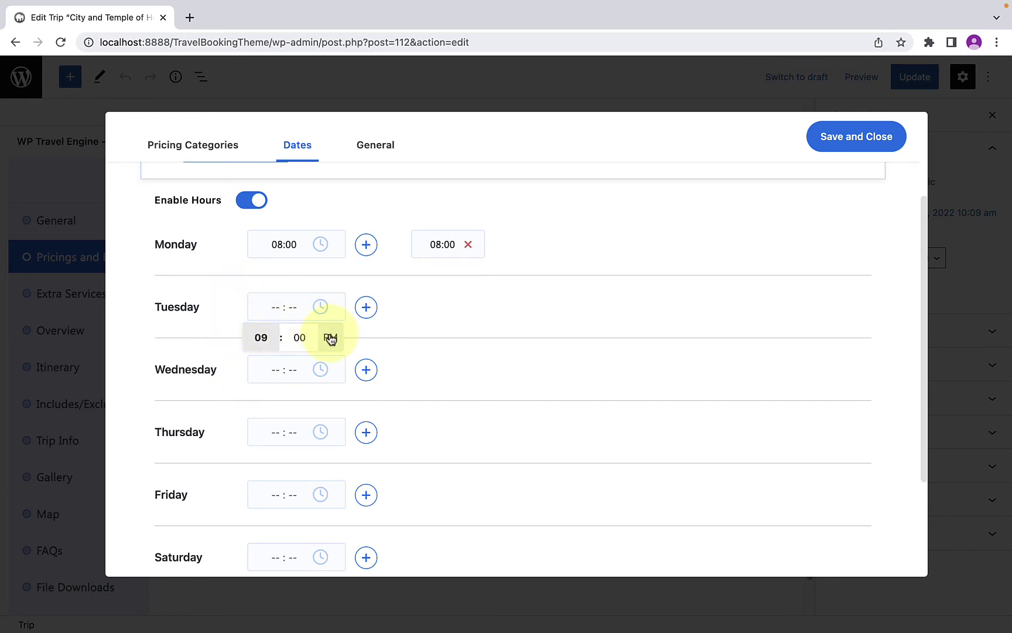
{"action": "left_click", "coordinate": [331, 338]}
{"action": "left_click", "coordinate": [365, 307]}
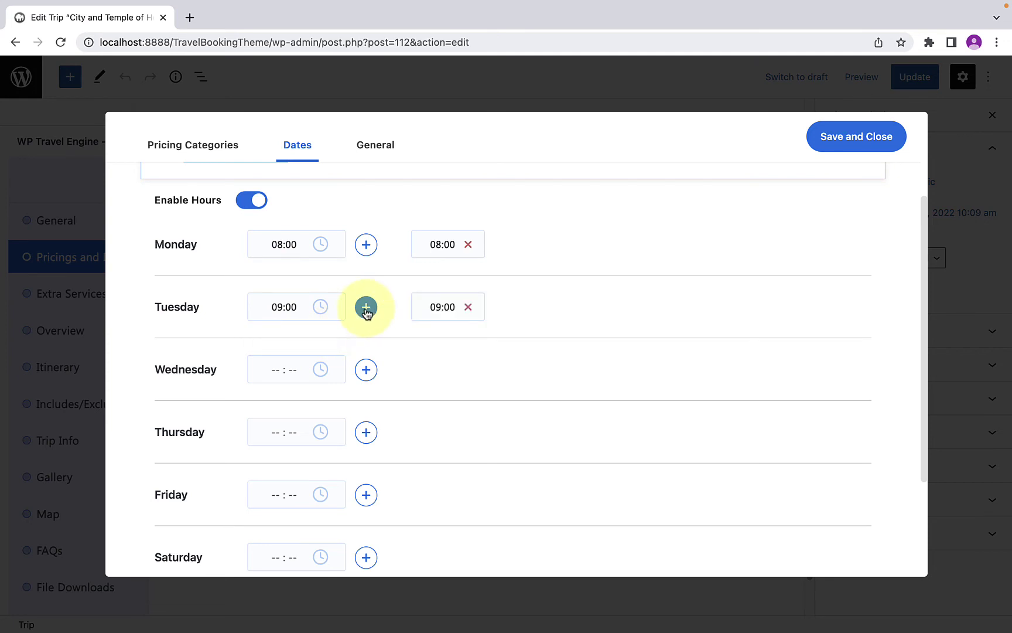
{"action": "scroll", "coordinate": [316, 367], "scroll_direction": "down", "scroll_amount": 1}
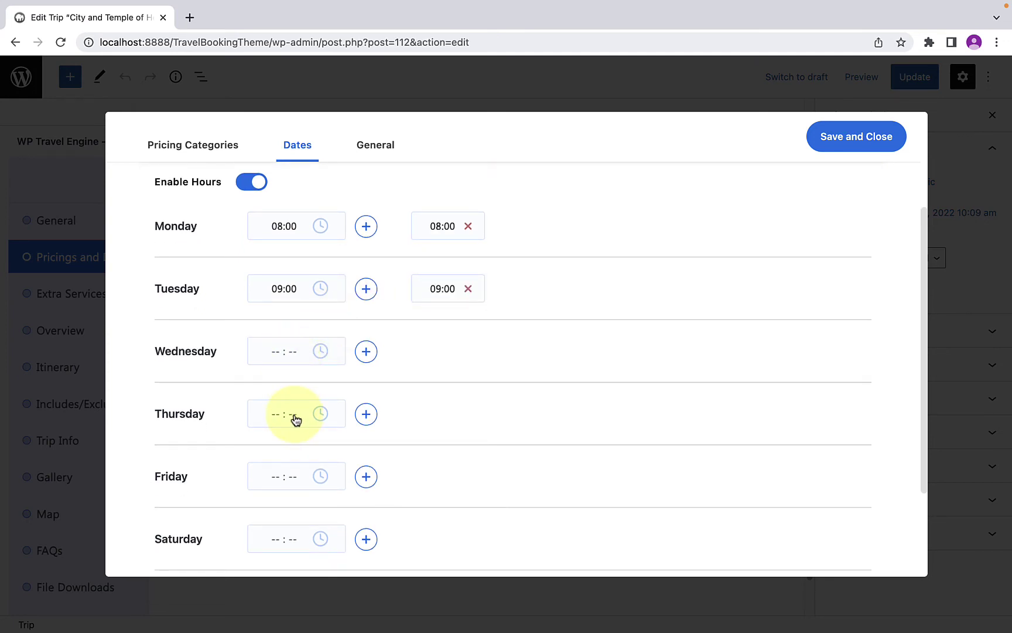
{"action": "left_click", "coordinate": [277, 353]}
{"action": "type", "text": "10:00"}
{"action": "left_click", "coordinate": [366, 351]}
{"action": "left_click", "coordinate": [270, 418]}
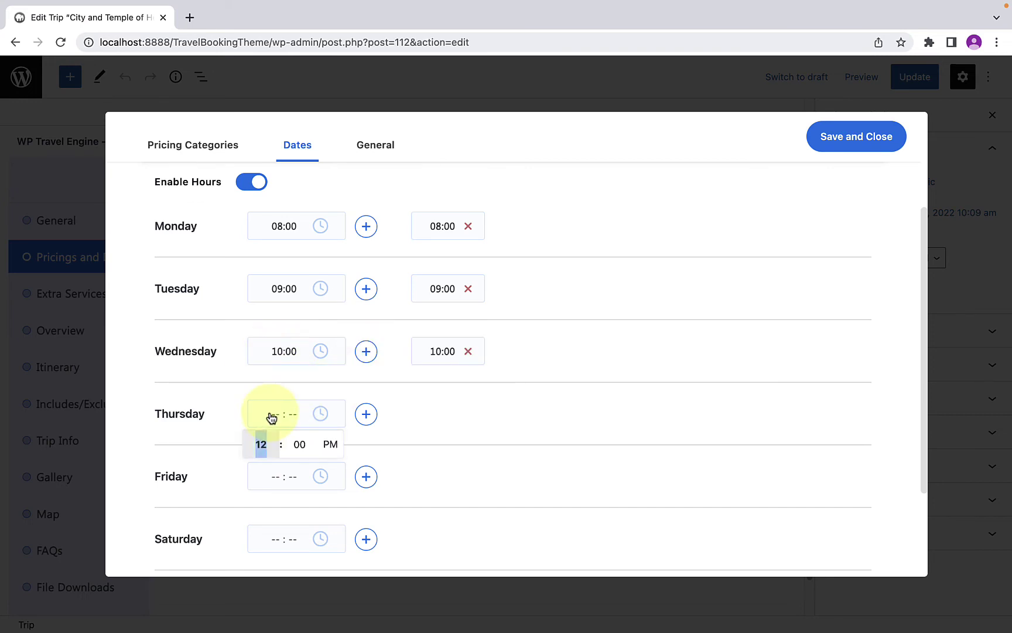
{"action": "type", "text": "11"}
{"action": "left_click", "coordinate": [366, 414]}
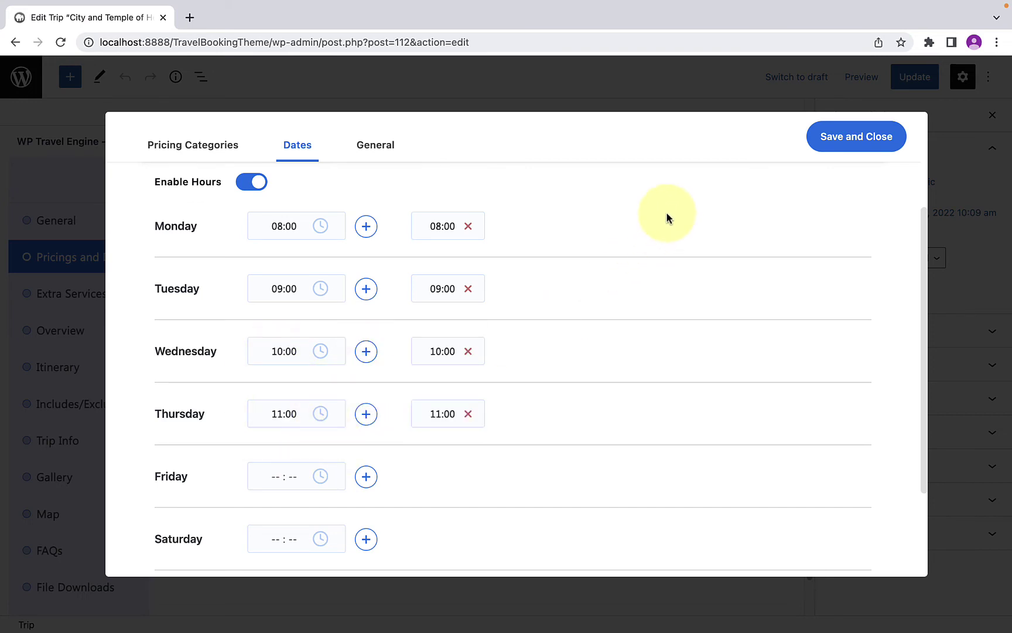
{"action": "left_click", "coordinate": [839, 140]}
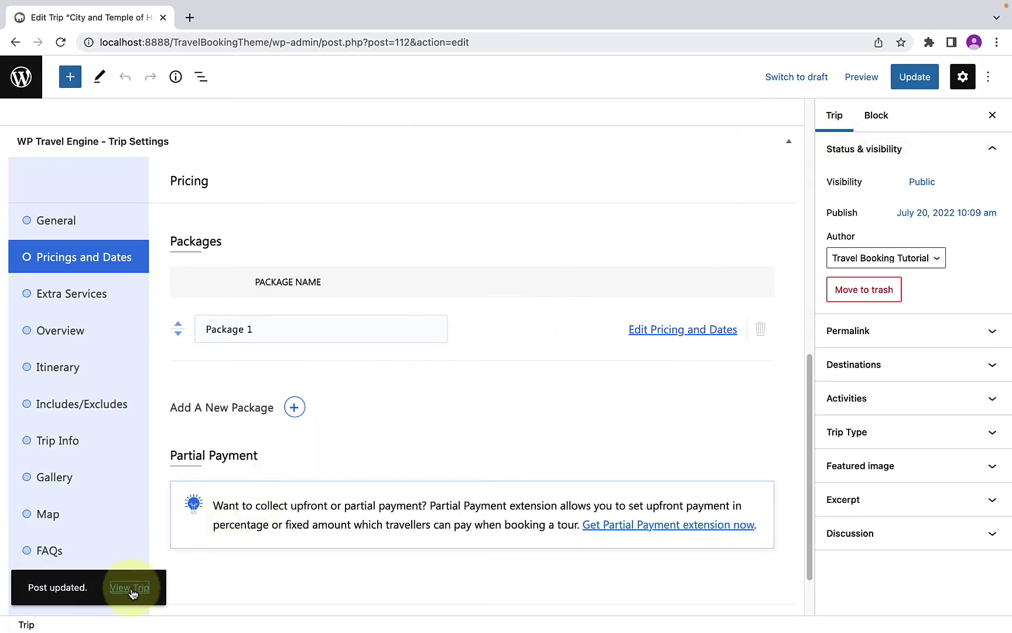
View the live trip page in a new browser tab
{"action": "right_click", "coordinate": [133, 594]}
{"action": "left_click", "coordinate": [221, 396]}
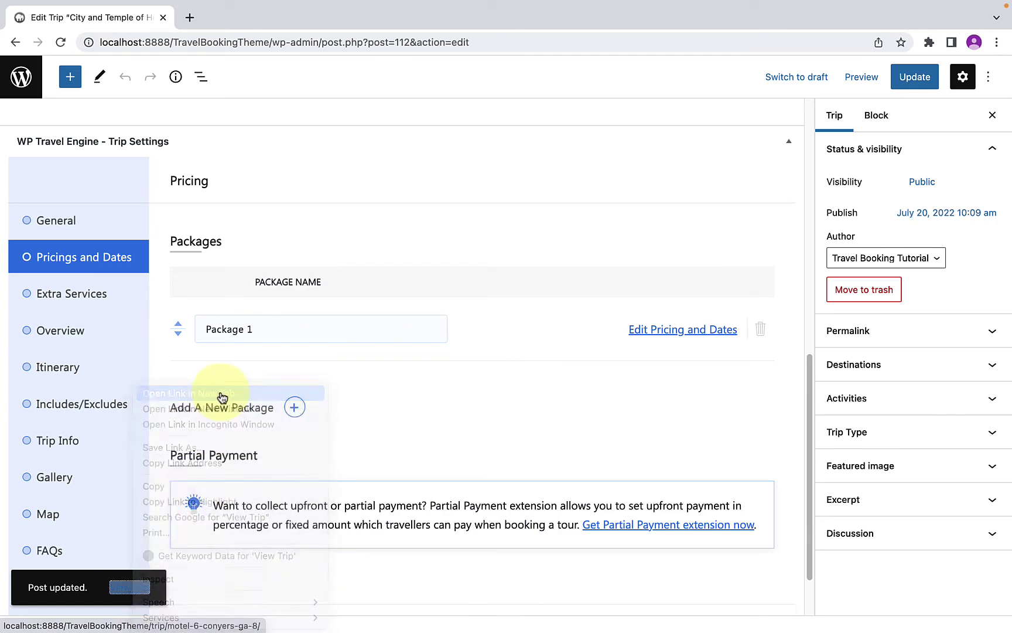
{"action": "left_click", "coordinate": [286, 24]}
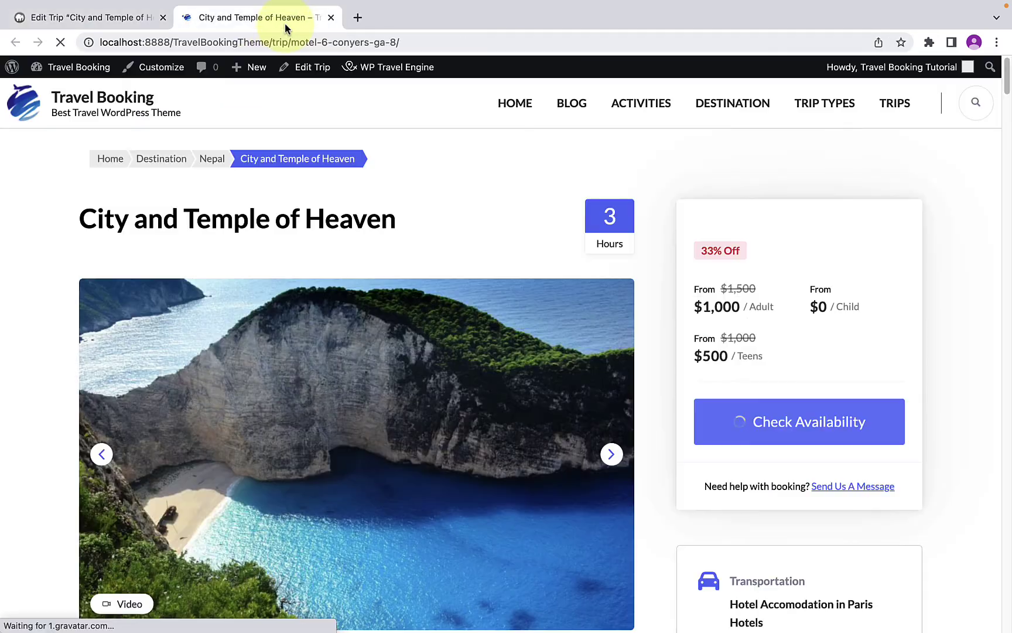
{"action": "scroll", "coordinate": [481, 269], "scroll_direction": "down", "scroll_amount": 1}
{"action": "scroll", "coordinate": [482, 297], "scroll_direction": "down", "scroll_amount": 2}
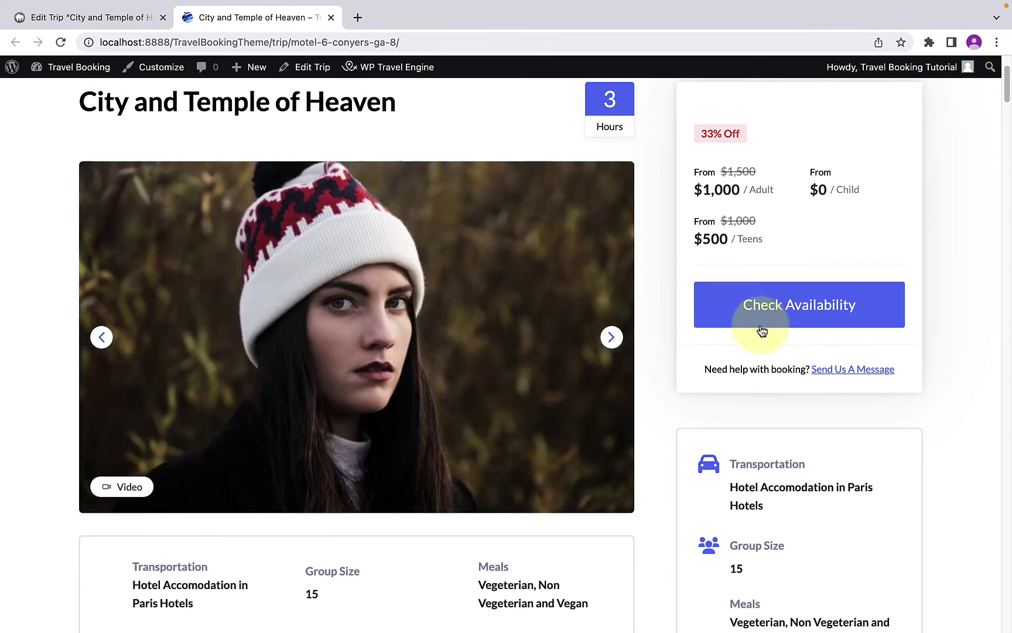
In the booking calendar, check September 19 (8:00–11:00 AM) and September 20 (9:00 AM–12:00 PM) slots
{"action": "left_click", "coordinate": [795, 319]}
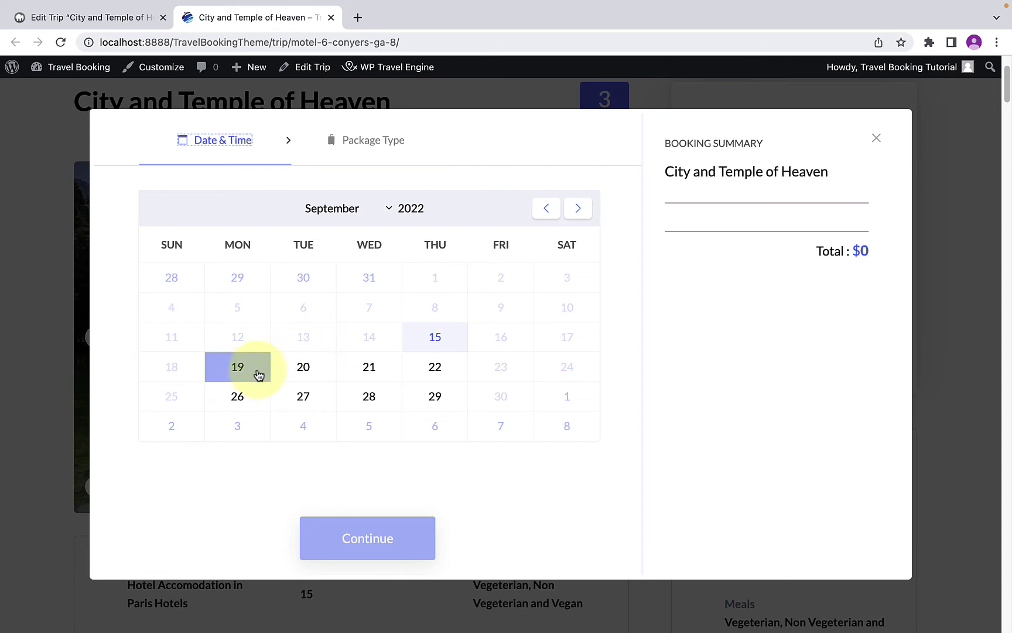
{"action": "left_click", "coordinate": [257, 373]}
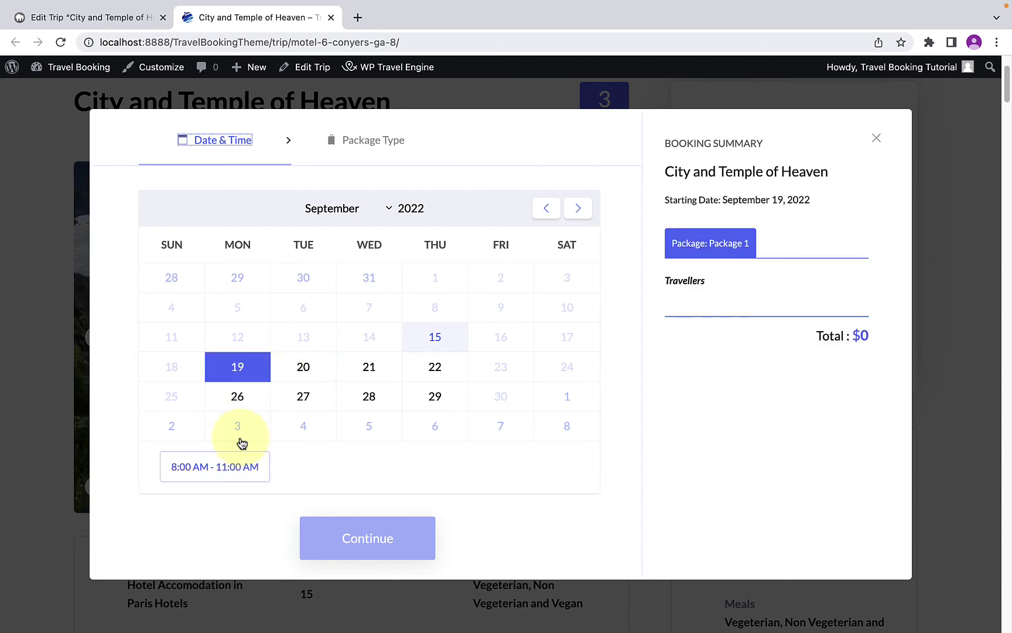
{"action": "left_click", "coordinate": [225, 475]}
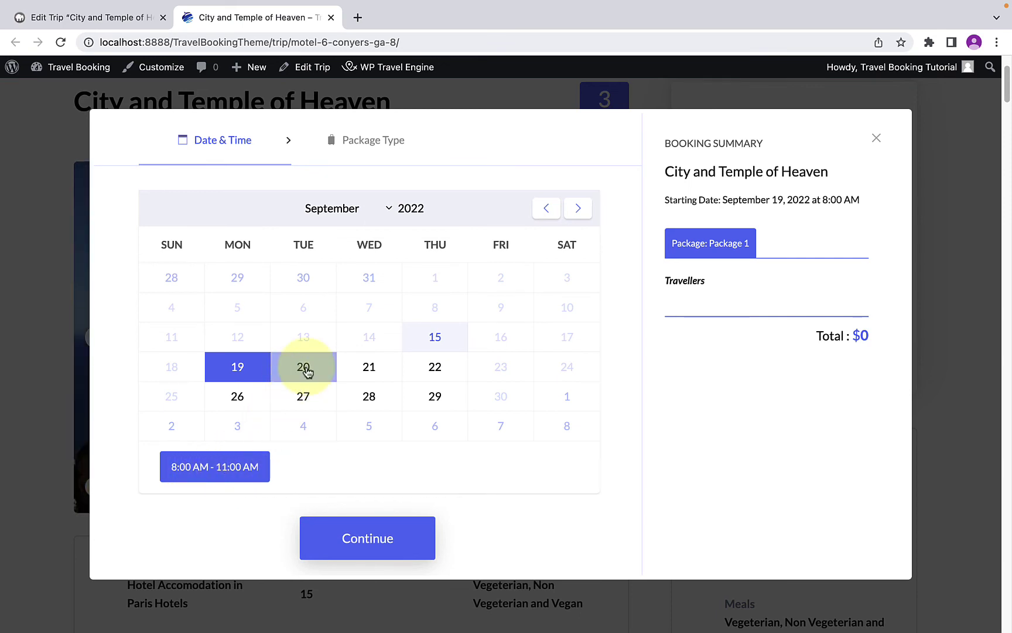
{"action": "left_click", "coordinate": [307, 372]}
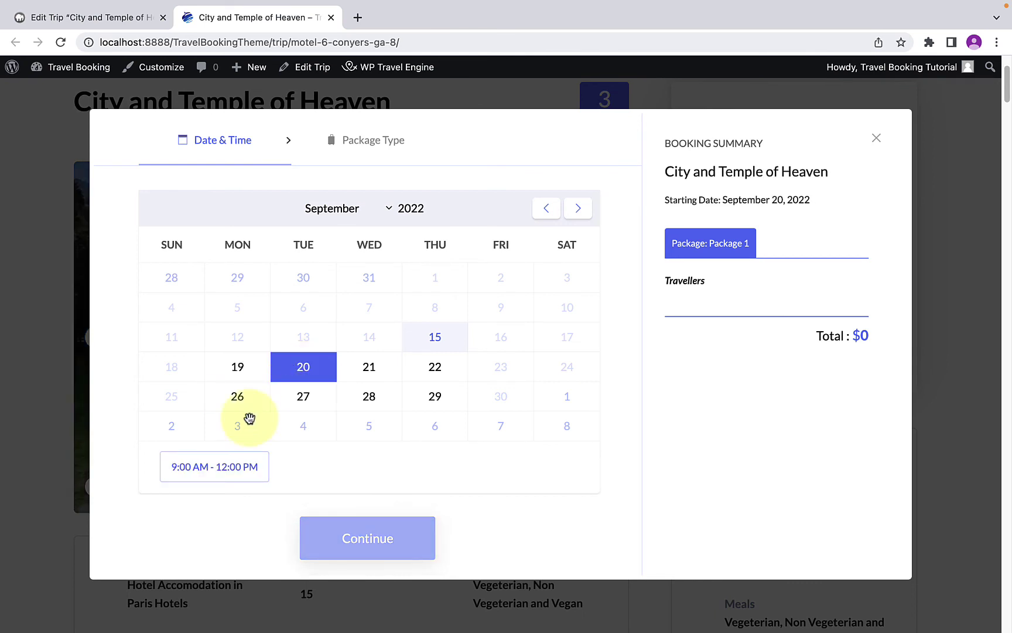
{"action": "left_click", "coordinate": [197, 479]}
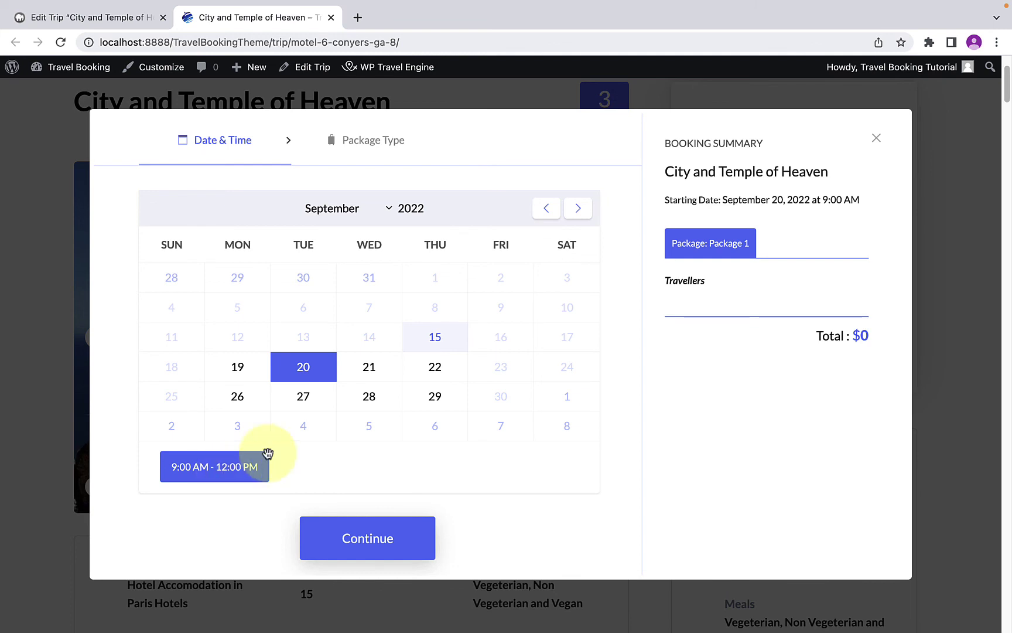
Check September 21 (10:00 AM–1:00 PM), then choose September 22 at 11:00 AM–2:00 PM for booking
{"action": "left_click", "coordinate": [367, 384]}
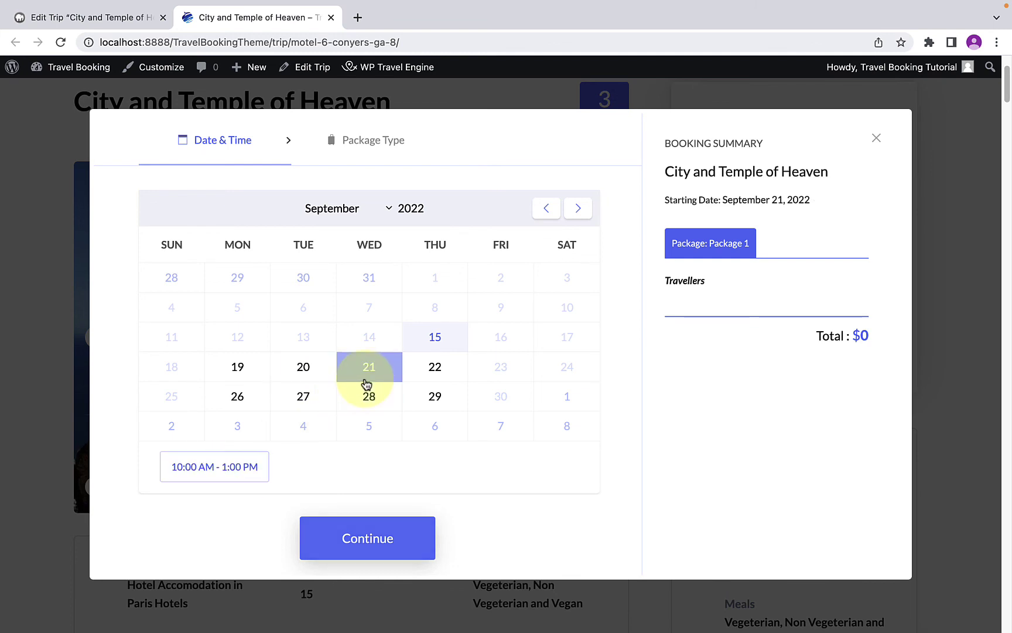
{"action": "left_click", "coordinate": [228, 467]}
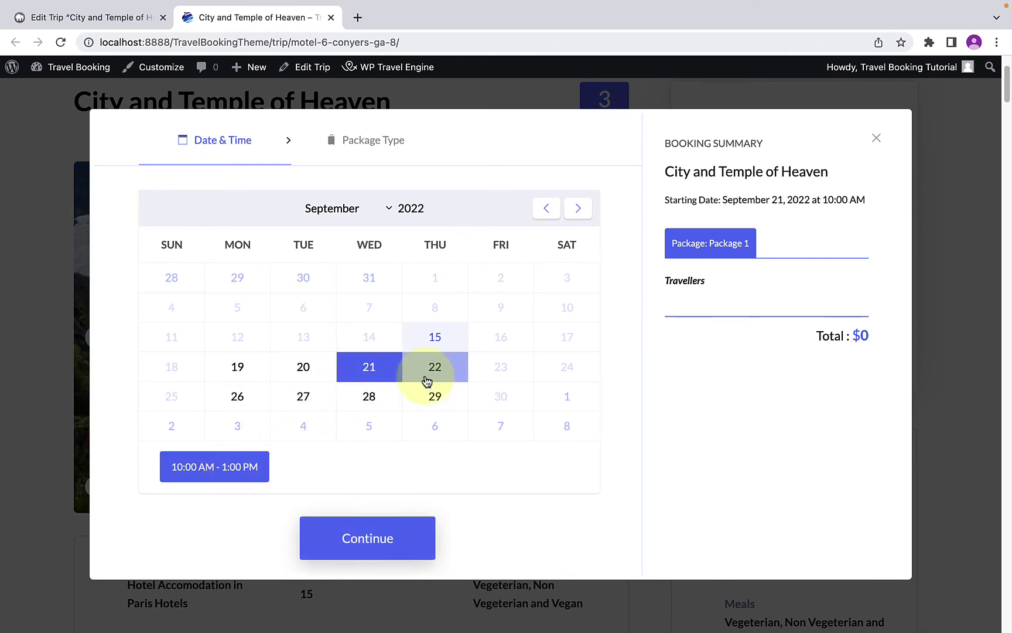
{"action": "left_click", "coordinate": [431, 373]}
{"action": "left_click", "coordinate": [239, 472]}
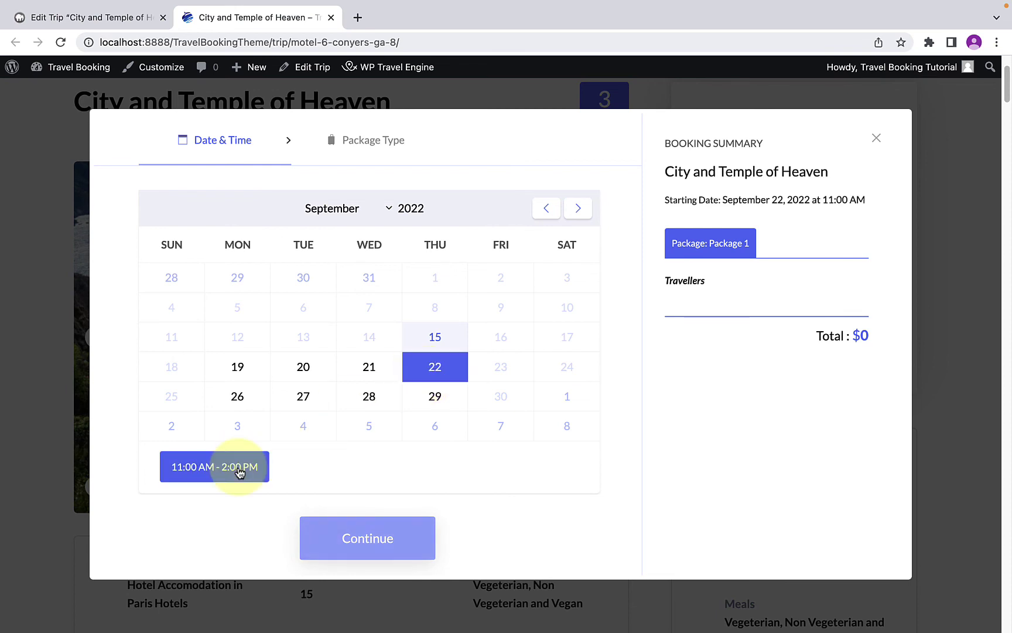